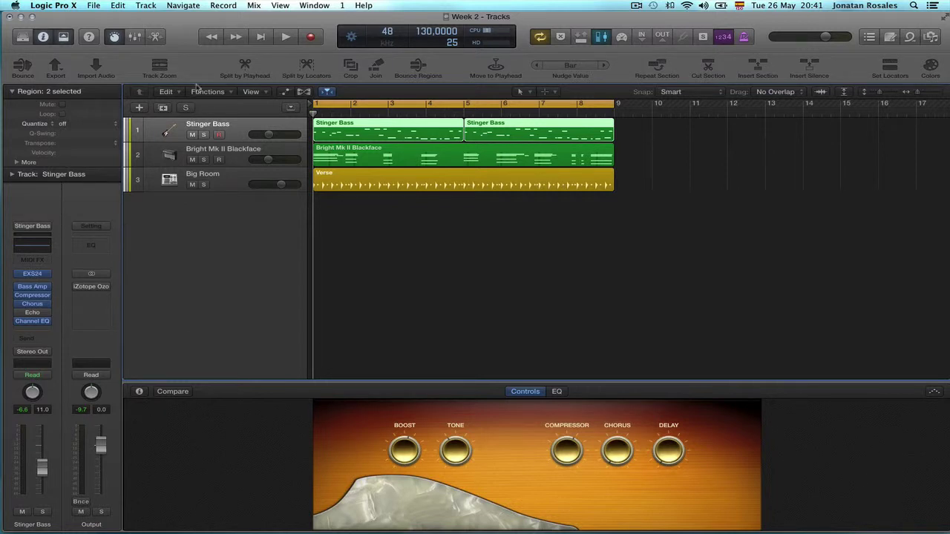
Step: Select the Bright Mk II Blackface and Big Room tracks, then play and stop the arrangement
{"action": "left_click", "coordinate": [181, 153]}
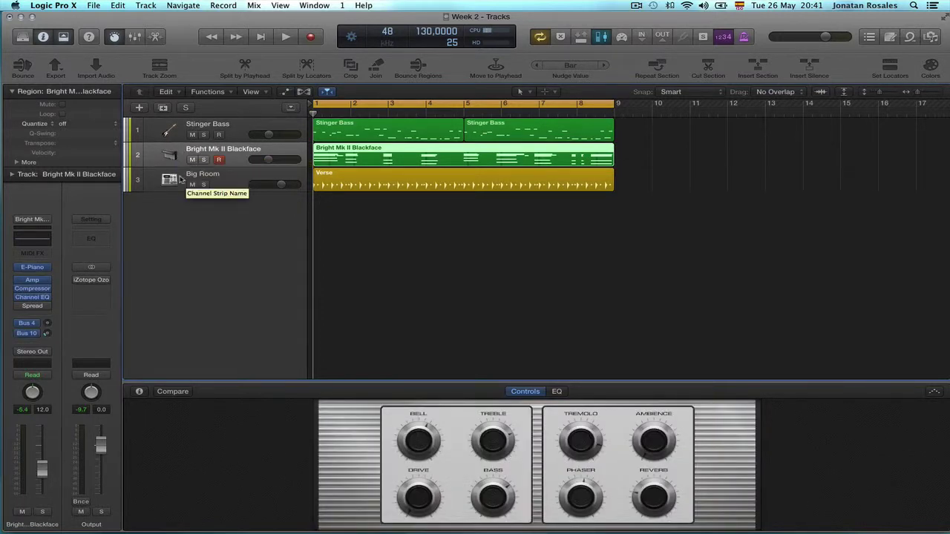
{"action": "left_click", "coordinate": [178, 178]}
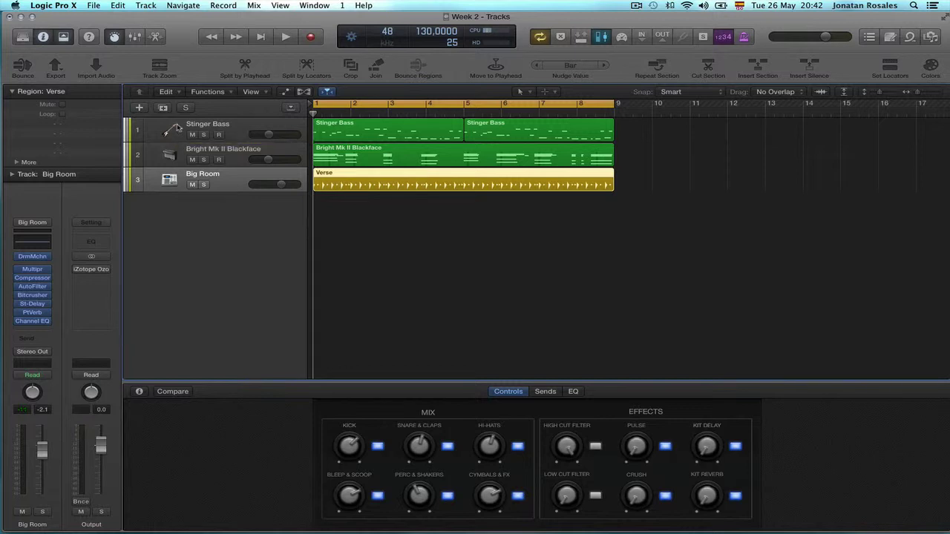
{"action": "key", "text": "space"}
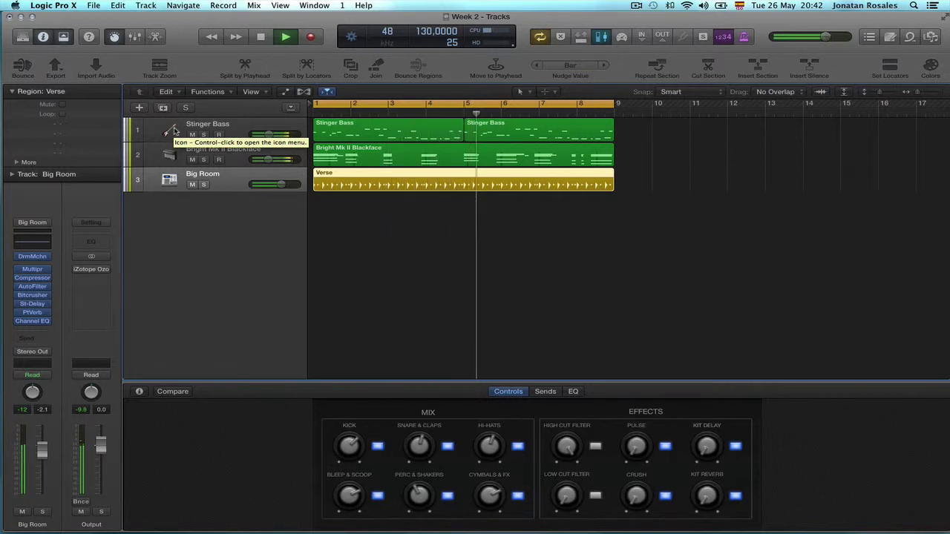
{"action": "key", "text": "space"}
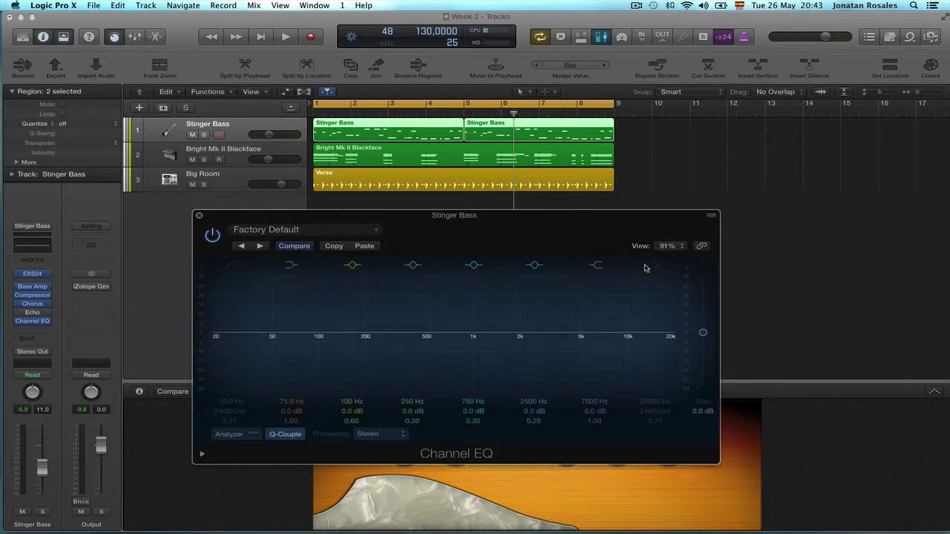
Step: Pull the bass Channel EQ high cut down to about 520 Hz and bypass it to compare
{"action": "left_click_drag", "start_coordinate": [505, 213], "coordinate": [492, 206]}
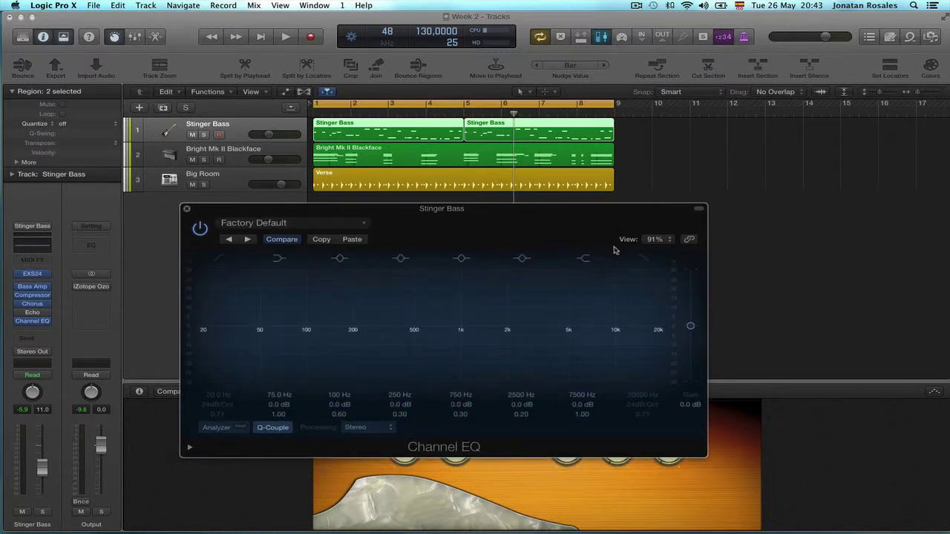
{"action": "left_click_drag", "start_coordinate": [659, 333], "coordinate": [397, 432]}
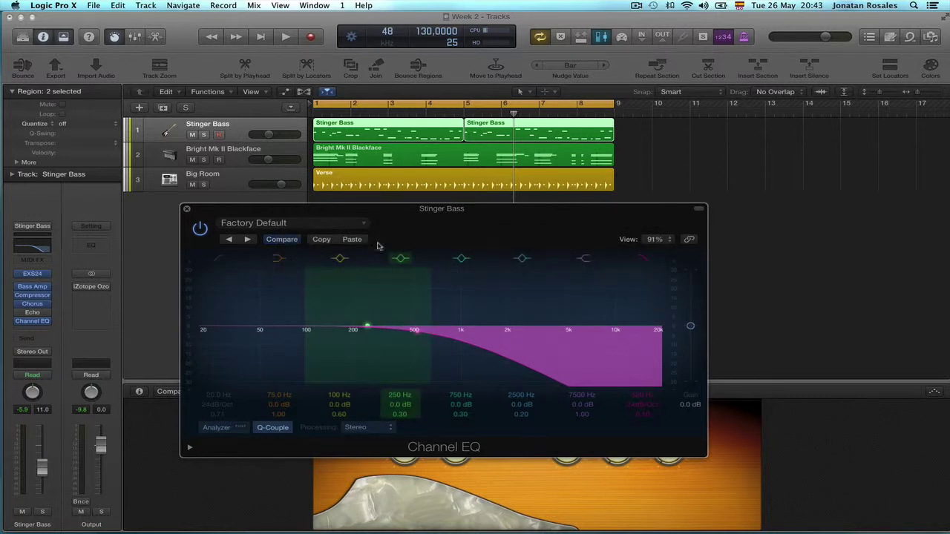
{"action": "left_click", "coordinate": [200, 228]}
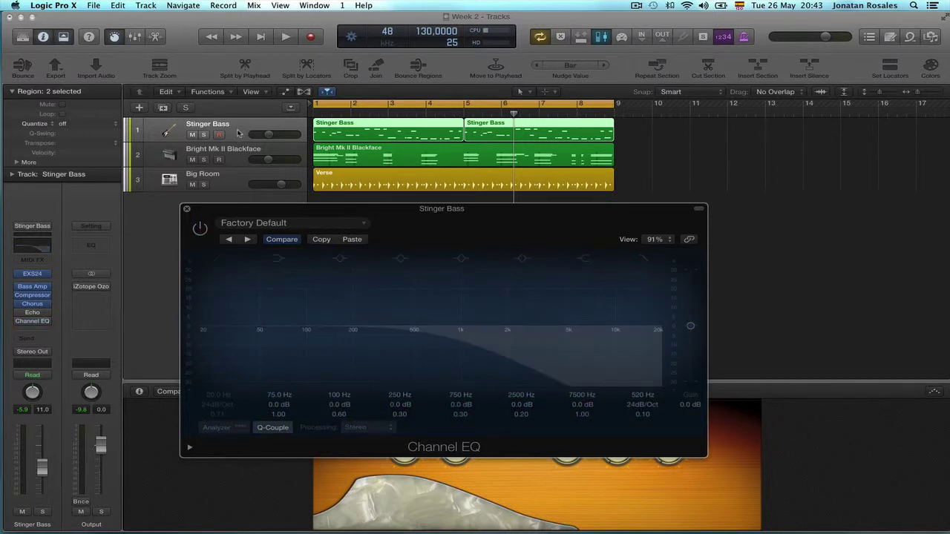
Step: Solo the Stinger Bass and play it, switching its EQ back on during playback
{"action": "left_click", "coordinate": [205, 134]}
{"action": "key", "text": "space"}
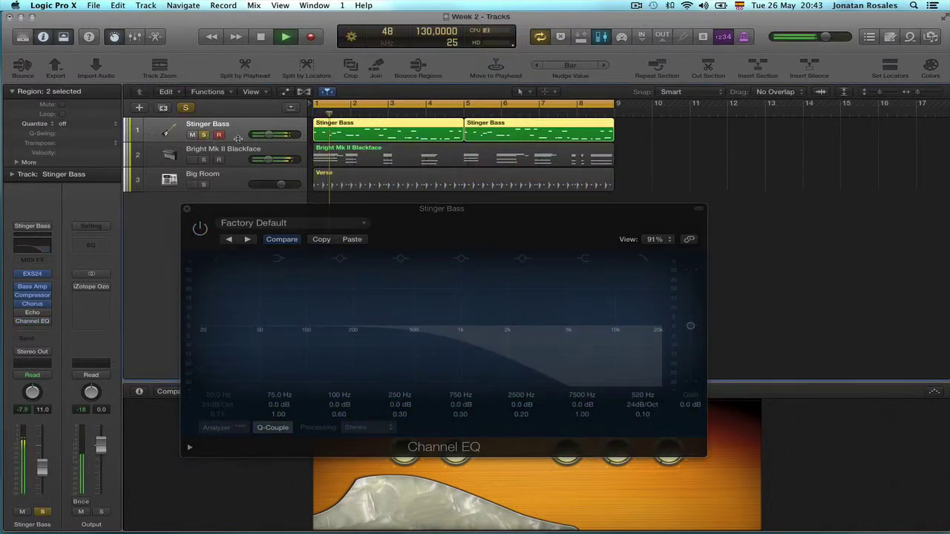
{"action": "left_click", "coordinate": [200, 229]}
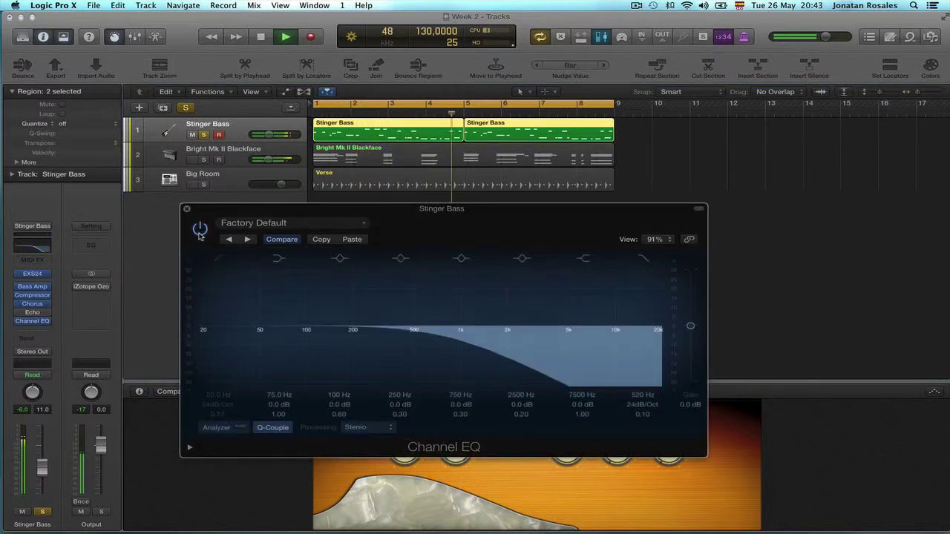
{"action": "key", "text": "space"}
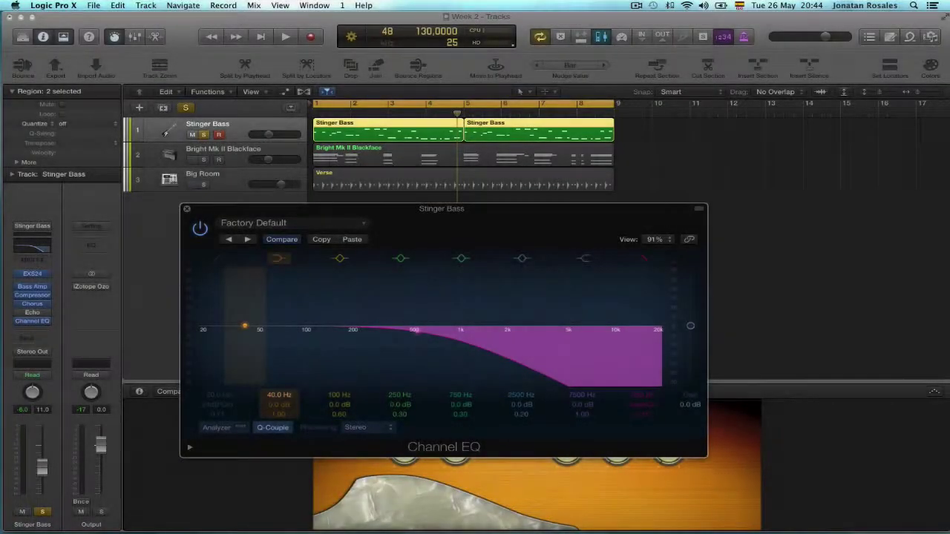
Step: Boost the bass EQ's 41 Hz band by 3.5 dB and cut 81 Hz by 5 dB
{"action": "left_click_drag", "start_coordinate": [244, 326], "coordinate": [245, 326]}
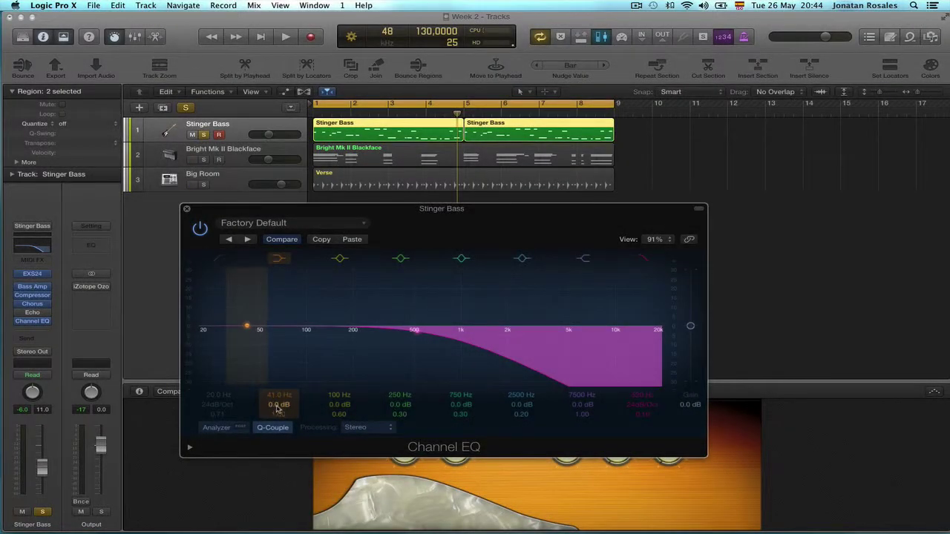
{"action": "left_click_drag", "start_coordinate": [277, 407], "coordinate": [277, 402]}
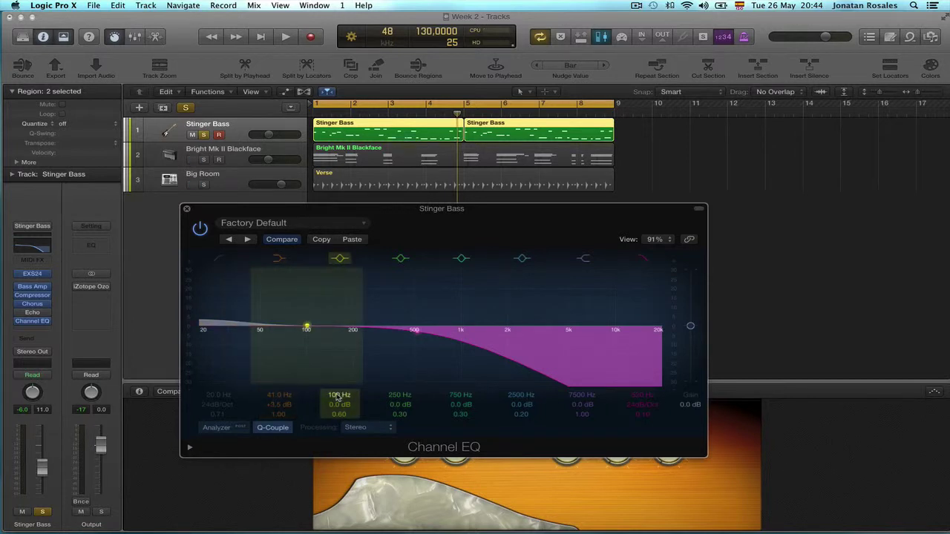
{"action": "left_click_drag", "start_coordinate": [337, 396], "coordinate": [342, 437]}
{"action": "left_click_drag", "start_coordinate": [336, 398], "coordinate": [341, 408]}
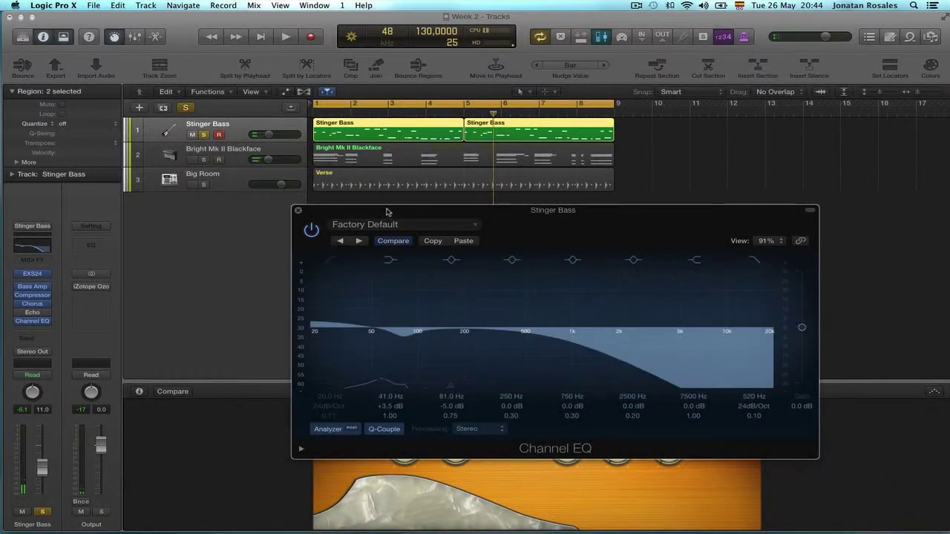
{"action": "left_click_drag", "start_coordinate": [429, 209], "coordinate": [423, 265]}
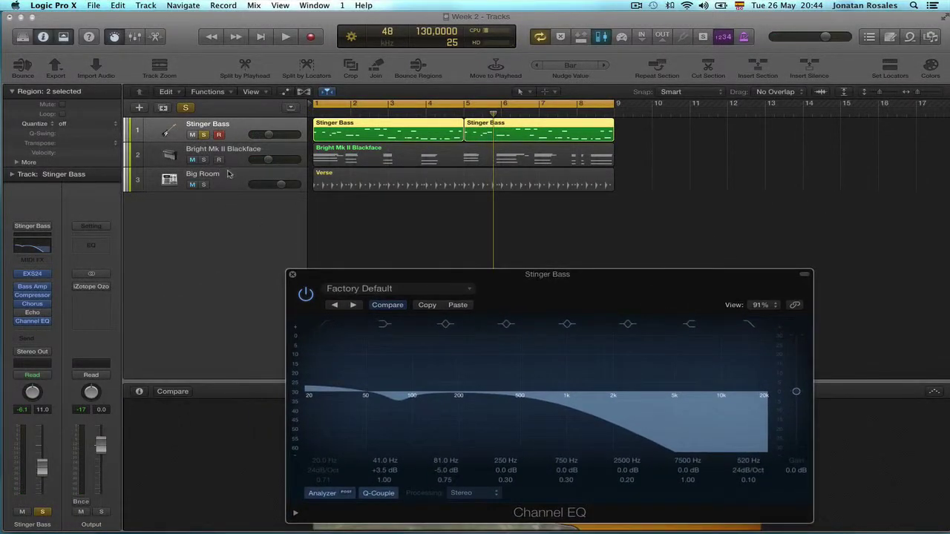
Step: Solo the Big Room drum track and play it back
{"action": "left_click", "coordinate": [216, 178]}
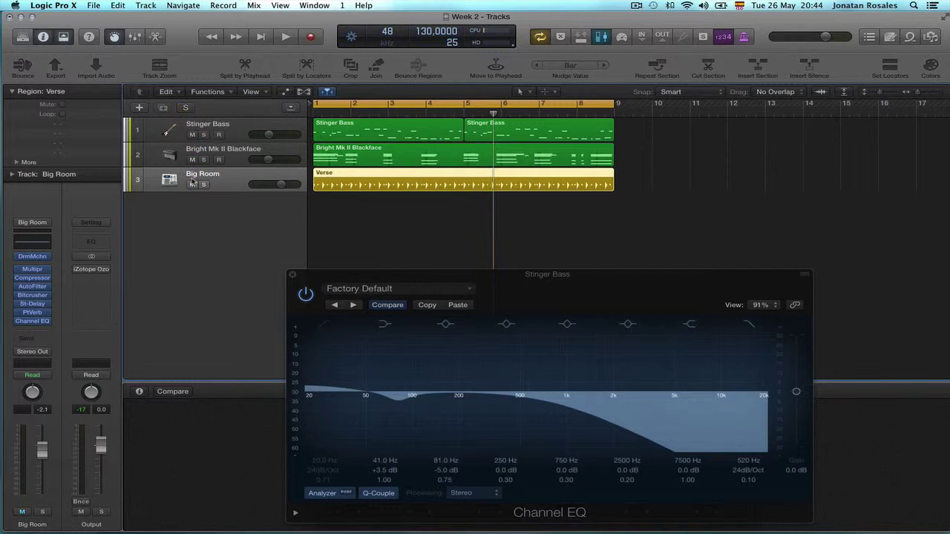
{"action": "left_click", "coordinate": [204, 184]}
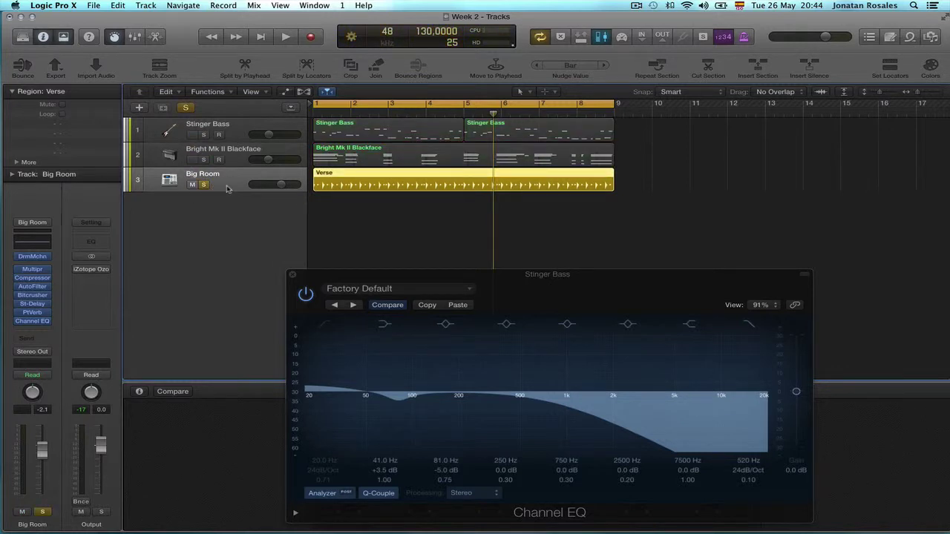
{"action": "key", "text": "space"}
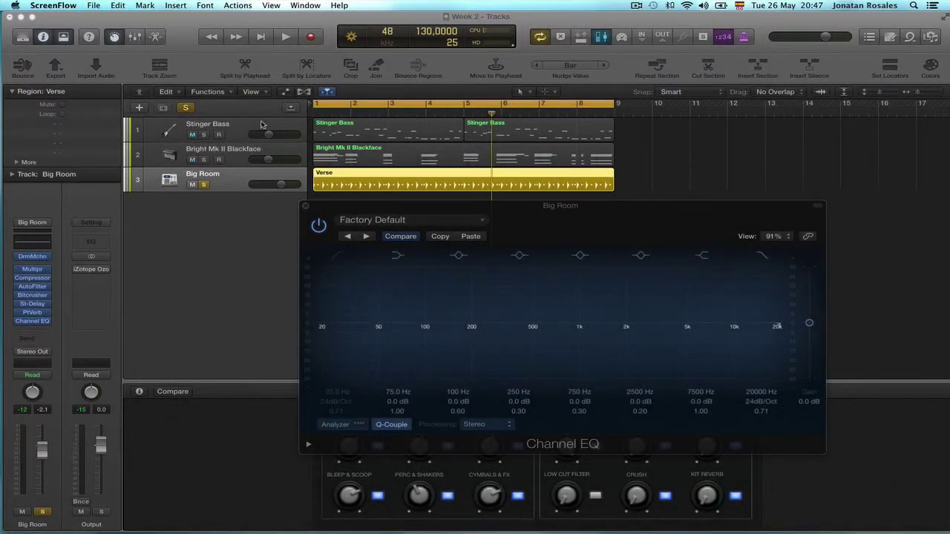
Step: Open the Stinger Bass Channel EQ and place it beside the Big Room EQ
{"action": "left_click", "coordinate": [233, 127]}
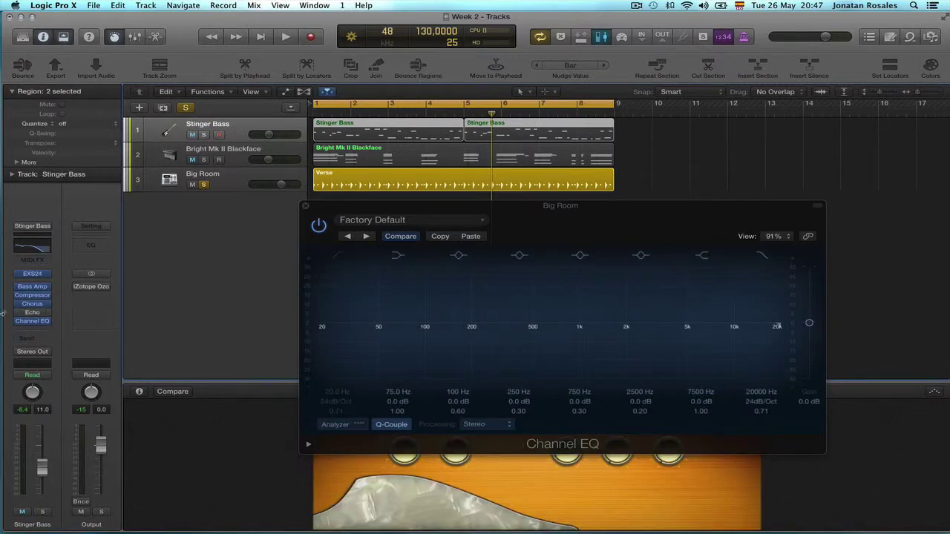
{"action": "left_click", "coordinate": [33, 321]}
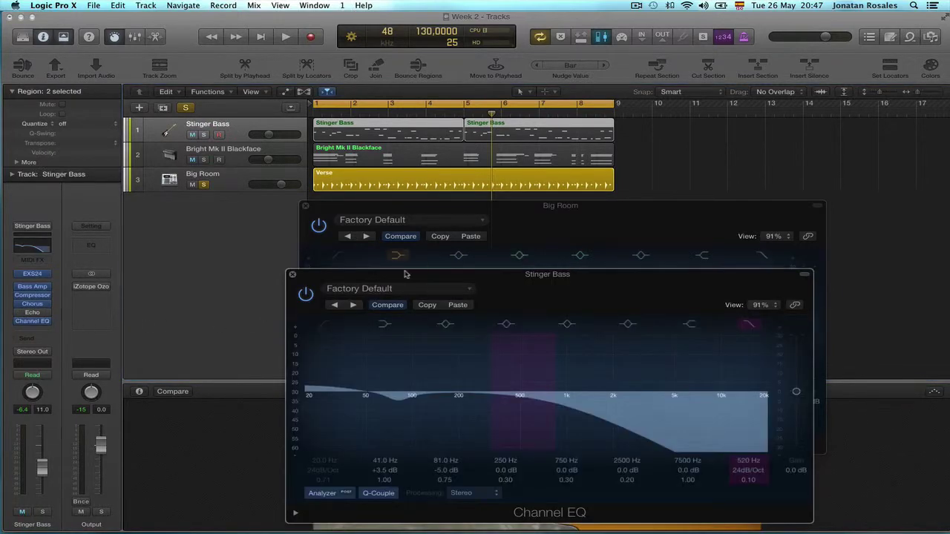
{"action": "left_click_drag", "start_coordinate": [405, 274], "coordinate": [184, 202]}
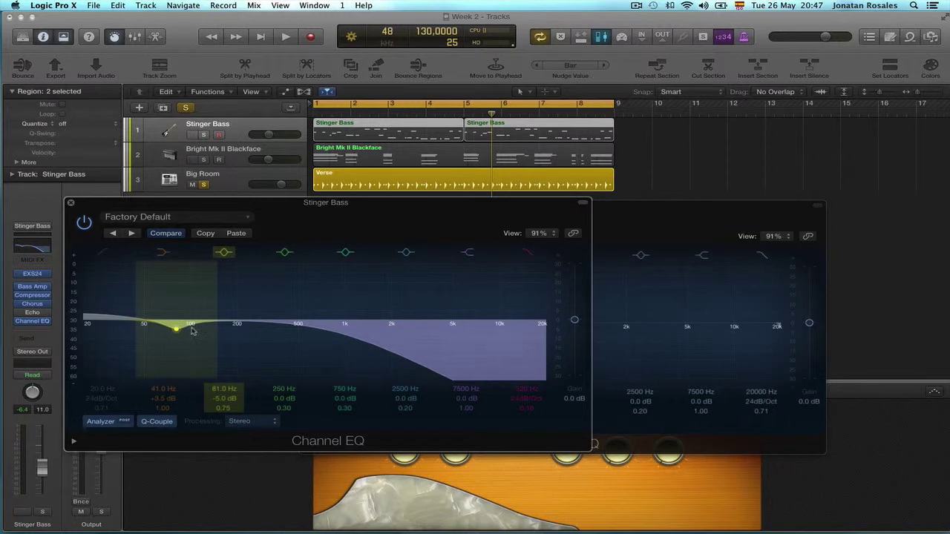
Step: Give the Big Room EQ a 40 Hz, 24 dB/Oct low cut and slight 75 Hz boost, then play it back
{"action": "left_click_drag", "start_coordinate": [628, 208], "coordinate": [586, 191]}
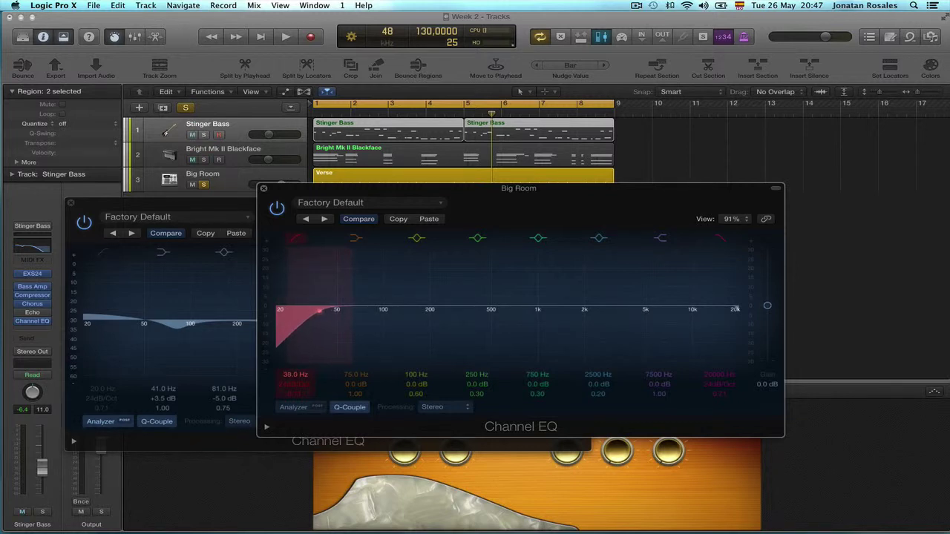
{"action": "key", "text": "space"}
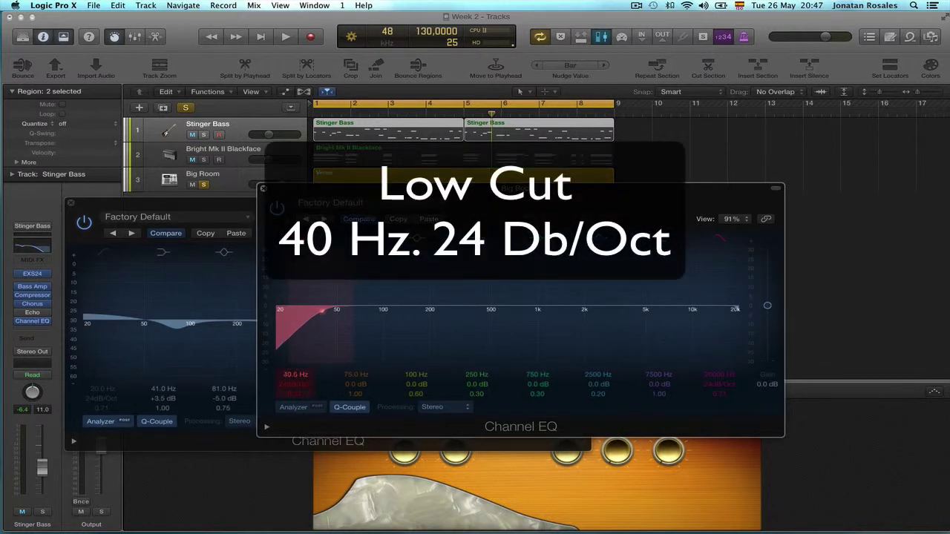
{"action": "key", "text": "space"}
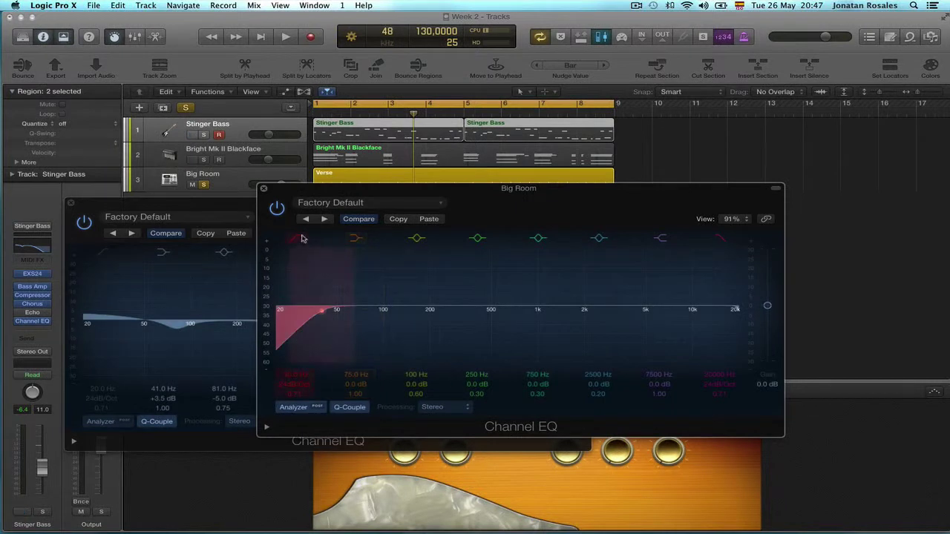
{"action": "key", "text": "space"}
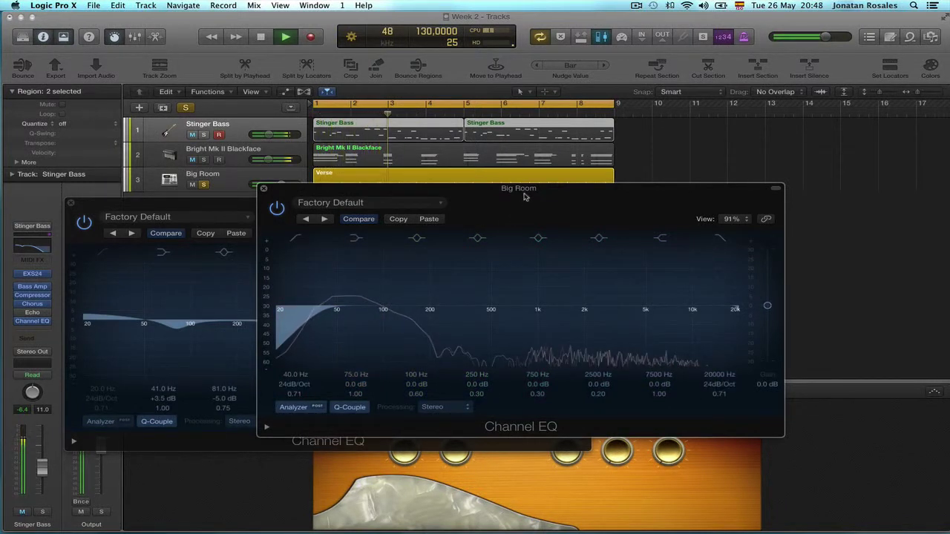
{"action": "mouse_move", "coordinate": [343, 347]}
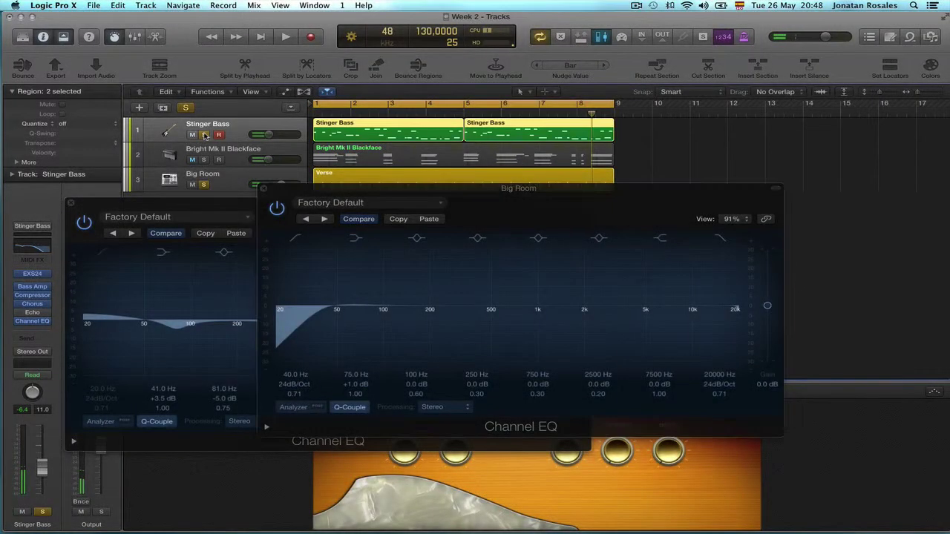
{"action": "key", "text": "space"}
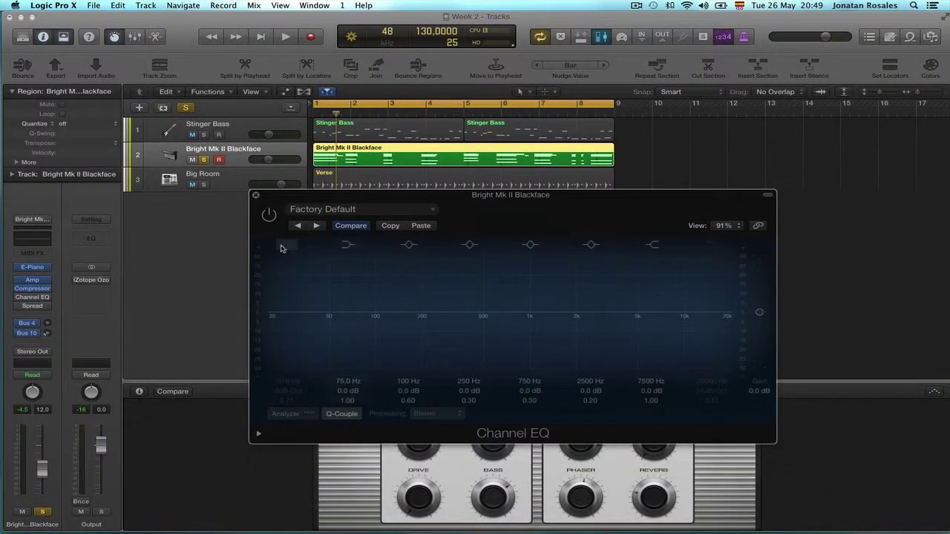
Step: Enable the piano Channel EQ, raise its low cut to about 205 Hz, and boost around 1020 Hz
{"action": "left_click", "coordinate": [269, 214]}
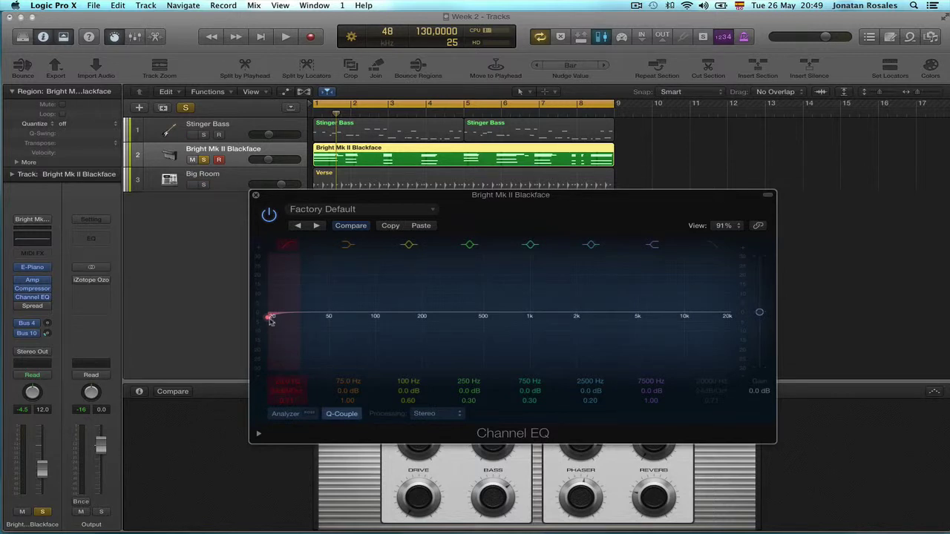
{"action": "left_click_drag", "start_coordinate": [292, 326], "coordinate": [436, 339]}
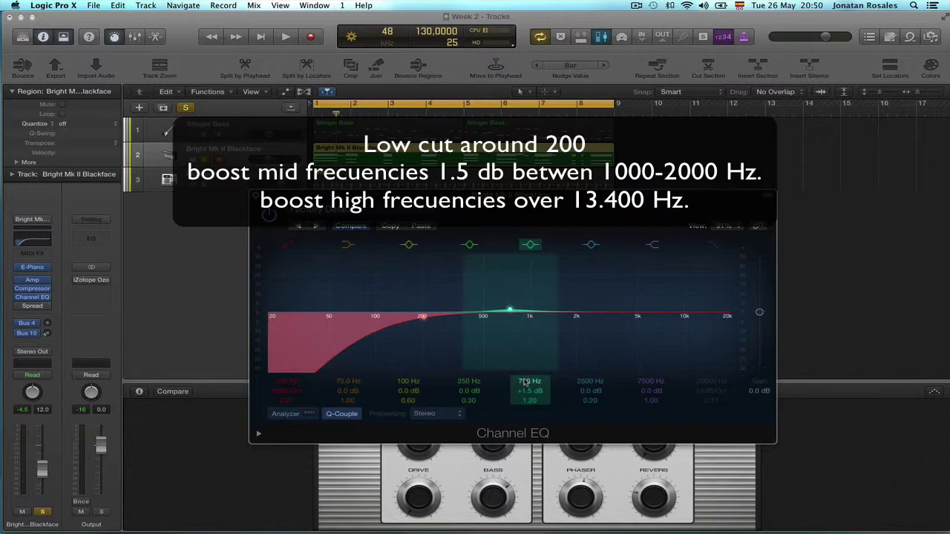
{"action": "left_click_drag", "start_coordinate": [545, 382], "coordinate": [546, 367]}
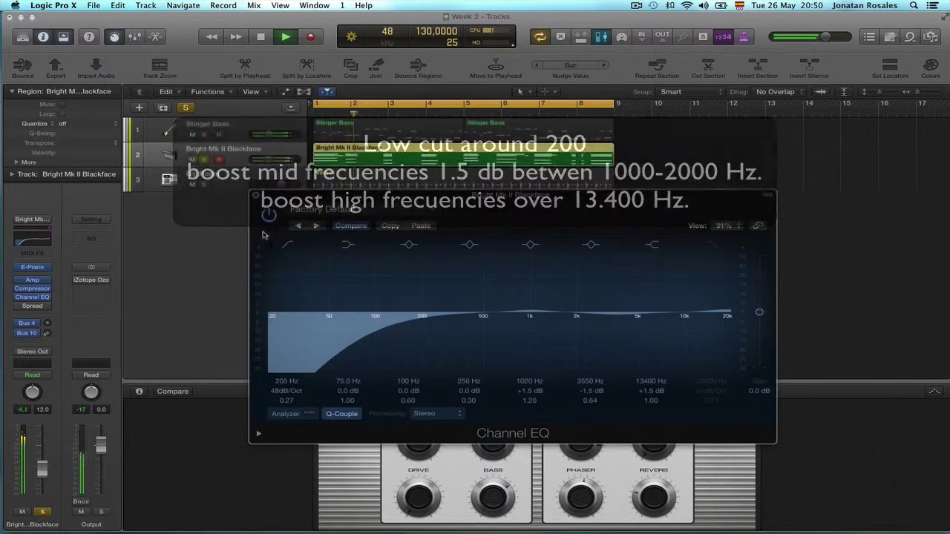
{"action": "left_click", "coordinate": [280, 399]}
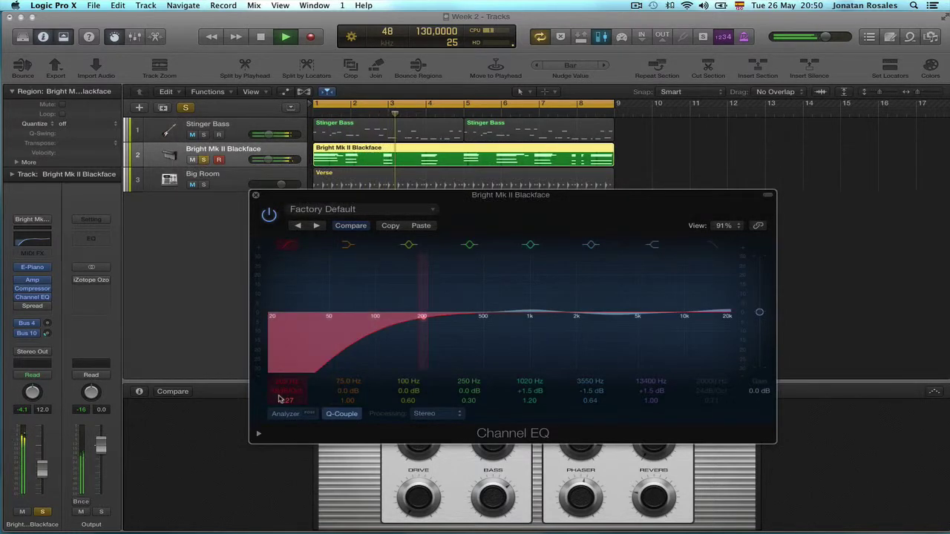
{"action": "left_click", "coordinate": [269, 215]}
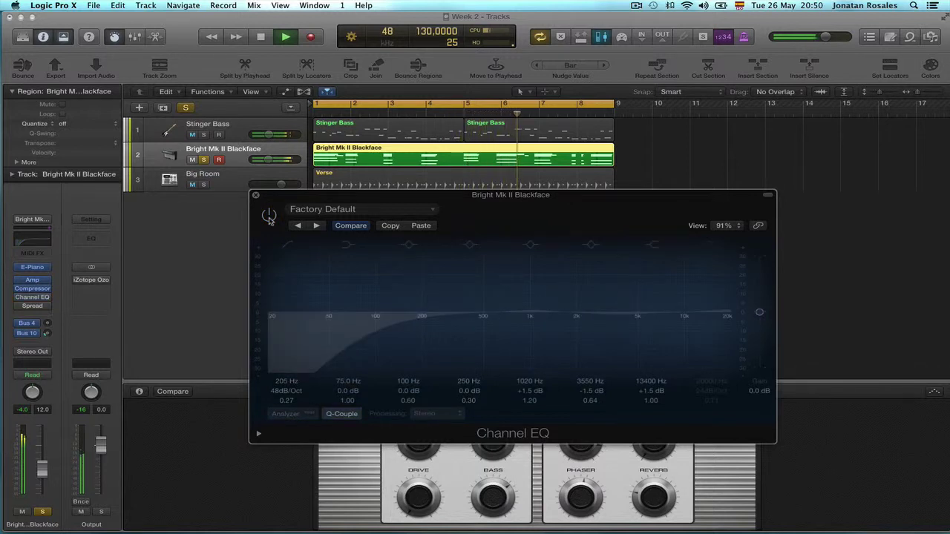
{"action": "left_click", "coordinate": [268, 216]}
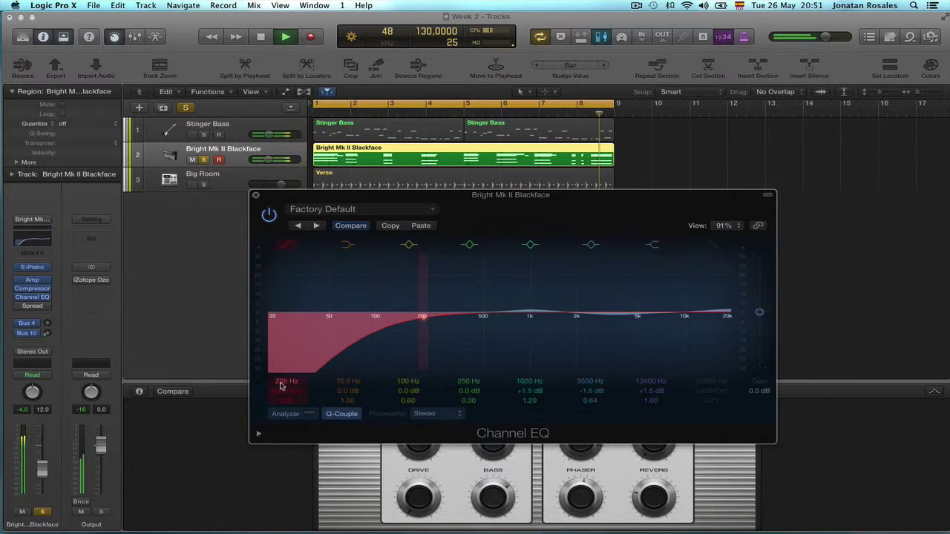
{"action": "left_click", "coordinate": [204, 159]}
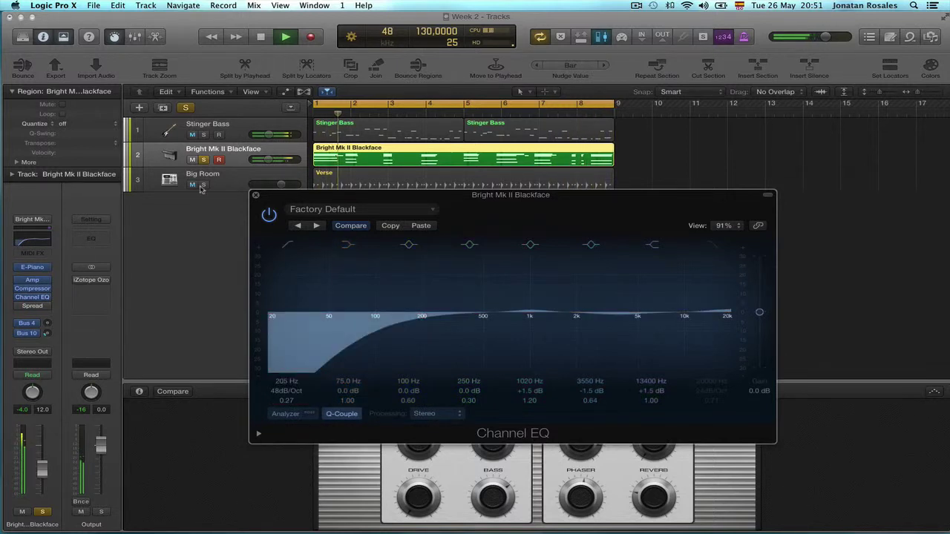
{"action": "left_click", "coordinate": [205, 160]}
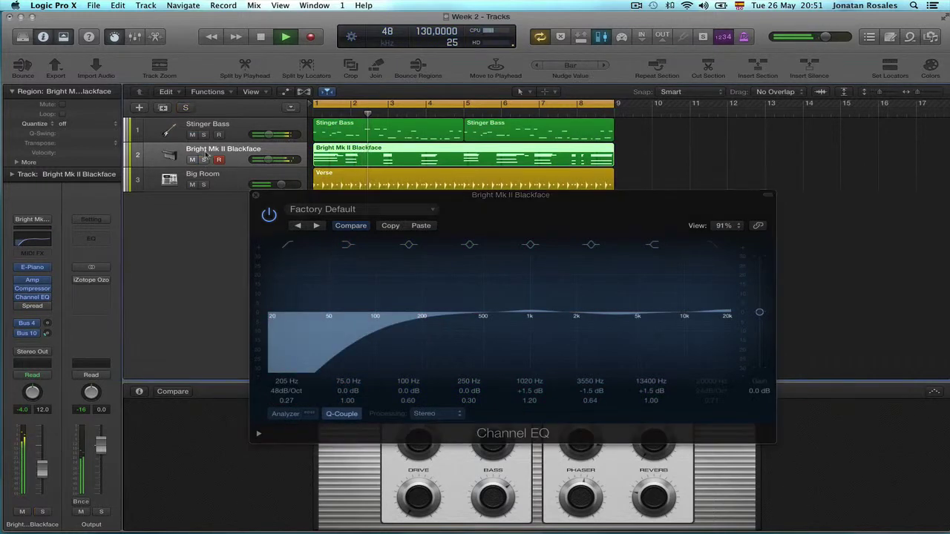
Step: Close the electric piano's Channel EQ plugin window
{"action": "left_click", "coordinate": [257, 198]}
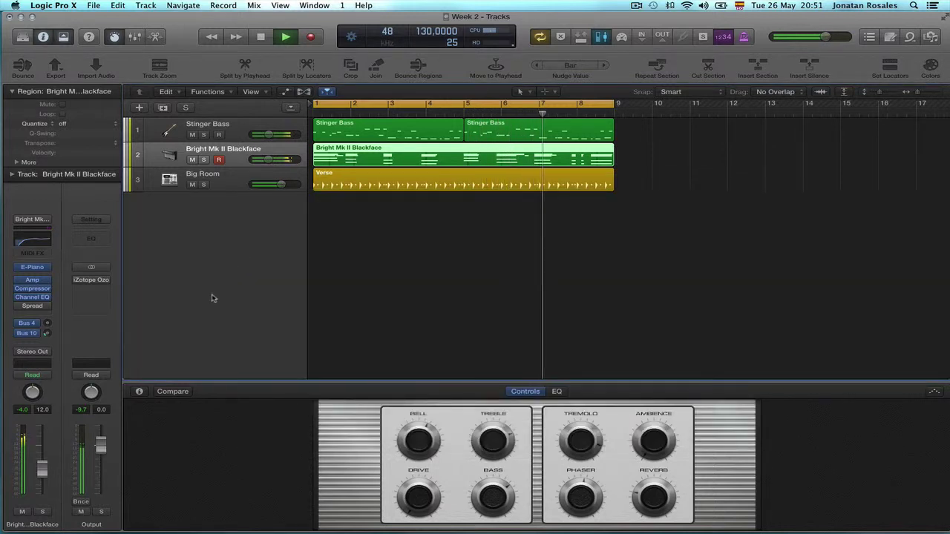